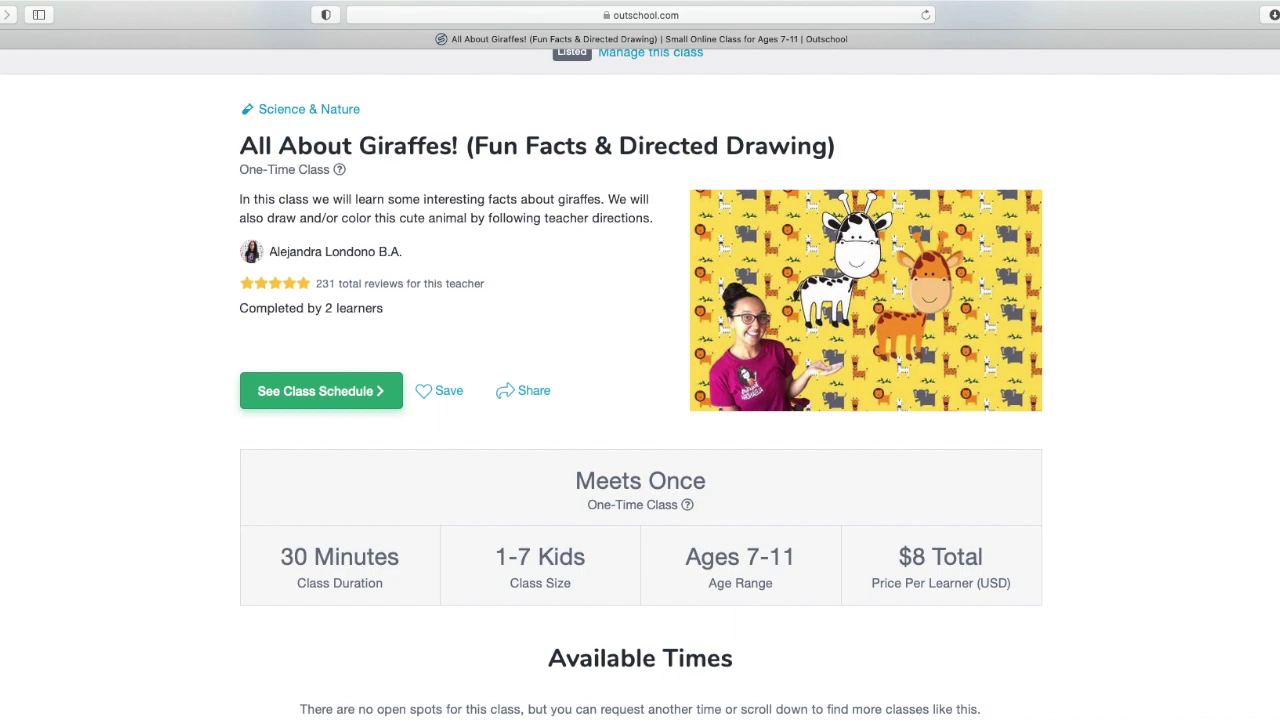
# Step: Go to the Canva website in a new browser tab
pyautogui.press('super+t')
pyautogui.write('canva')
pyautogui.press('Return')
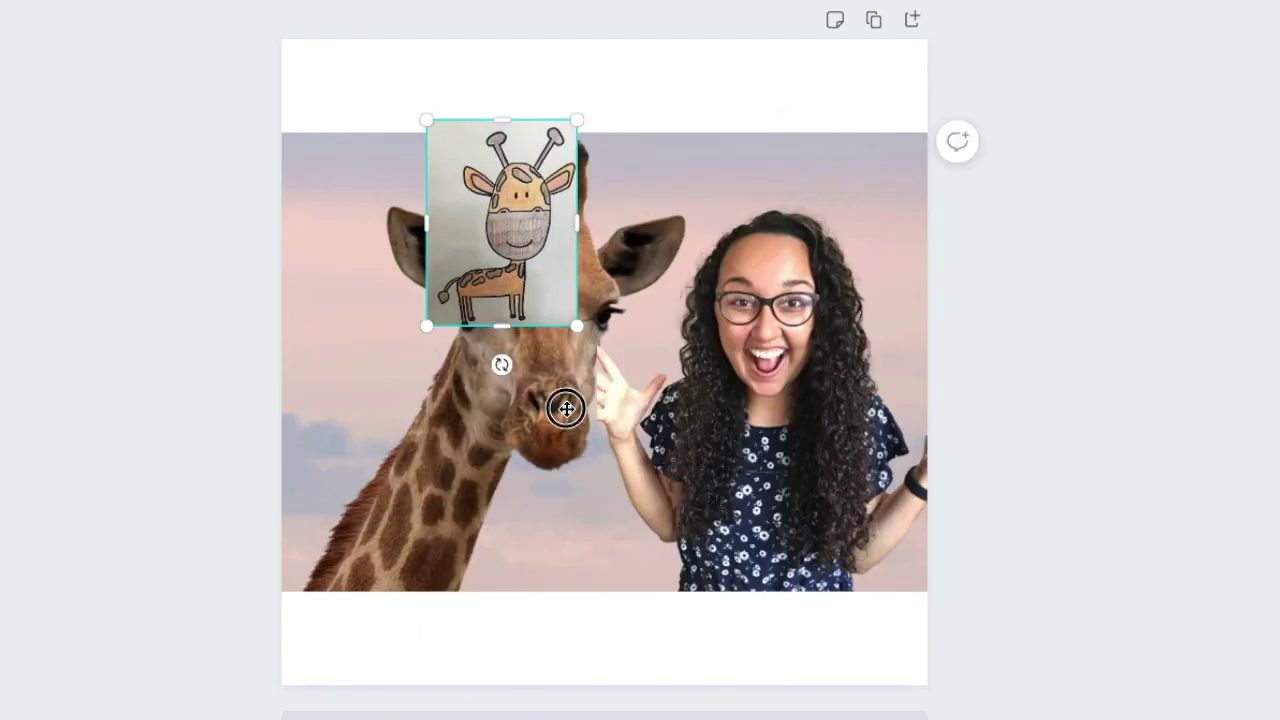
# Step: Place the giraffe drawing on the photo in a resized film-strip frame, moving worksheet graphics to page 2
pyautogui.moveTo(783, 440); pyautogui.dragTo(830, 639)
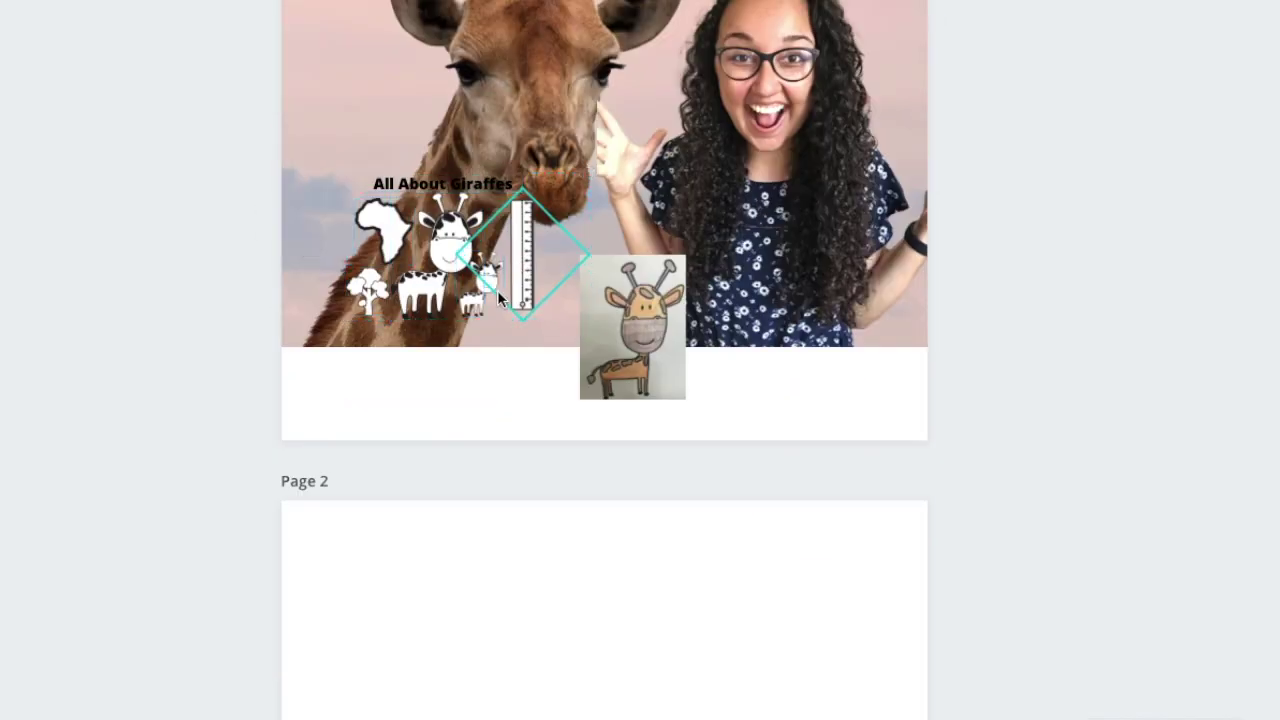
pyautogui.moveTo(470, 250)
pyautogui.mouseDown()
pyautogui.moveTo(405, 706)
pyautogui.moveTo(354, 194)
pyautogui.mouseUp()
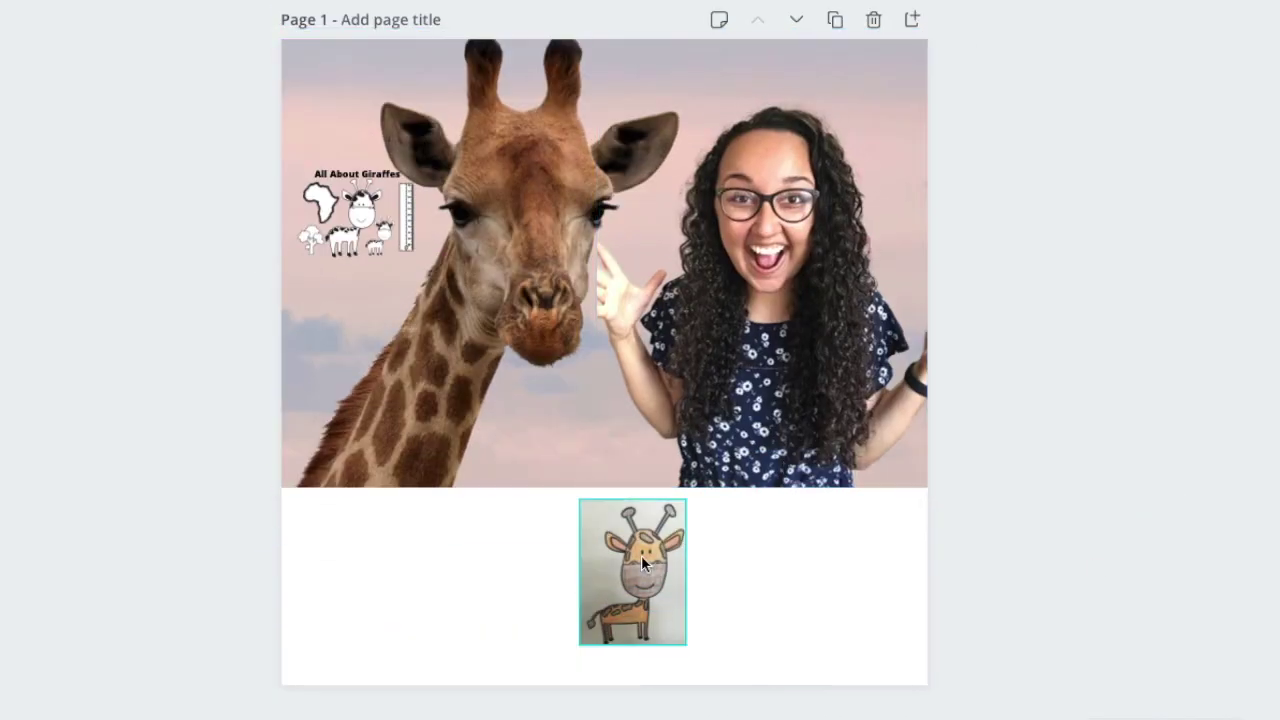
pyautogui.moveTo(641, 555)
pyautogui.mouseDown()
pyautogui.moveTo(592, 404)
pyautogui.moveTo(743, 200)
pyautogui.moveTo(586, 379)
pyautogui.mouseUp()
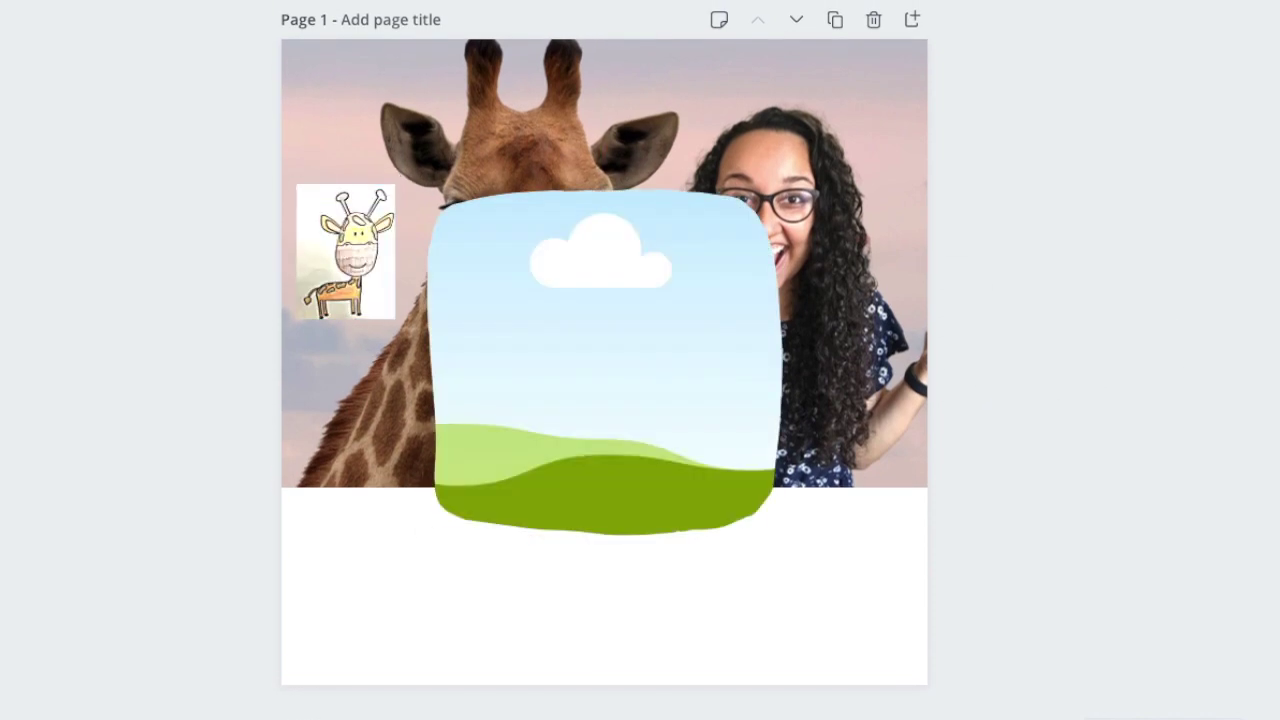
pyautogui.moveTo(600, 400); pyautogui.dragTo(645, 432)
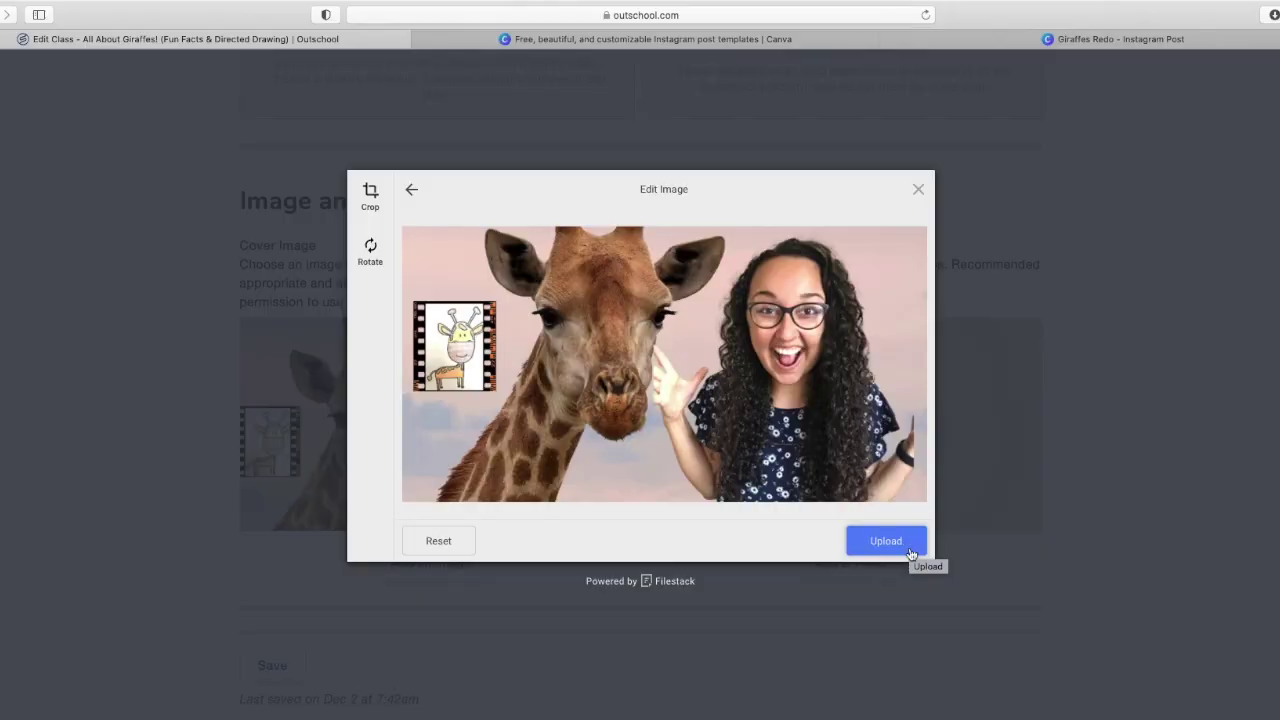
# Step: Upload the edited giraffe design from the Edit Image dialog as the cover
pyautogui.click(910, 552)
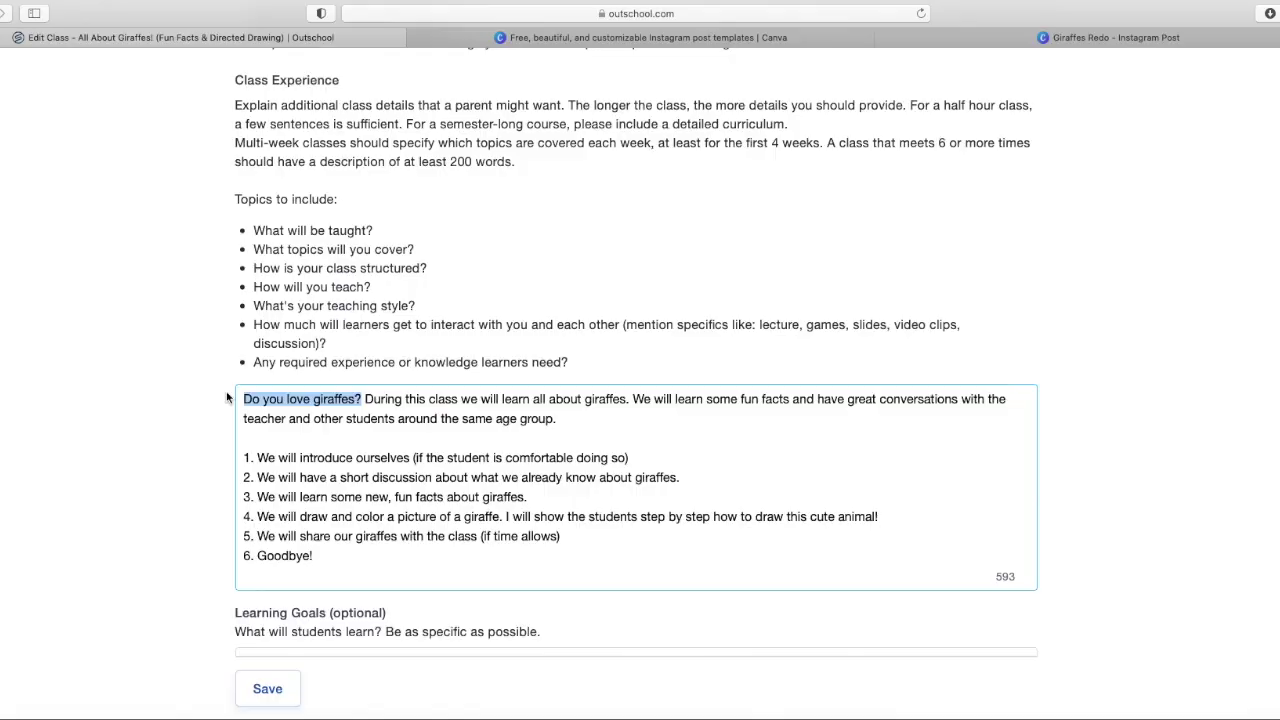
# Step: Add 'Does your learner love animals?' questions and expand the intro with 'one-time', topics and discussions
pyautogui.write('Does your learner love animals? Does your learner like giraffes?')
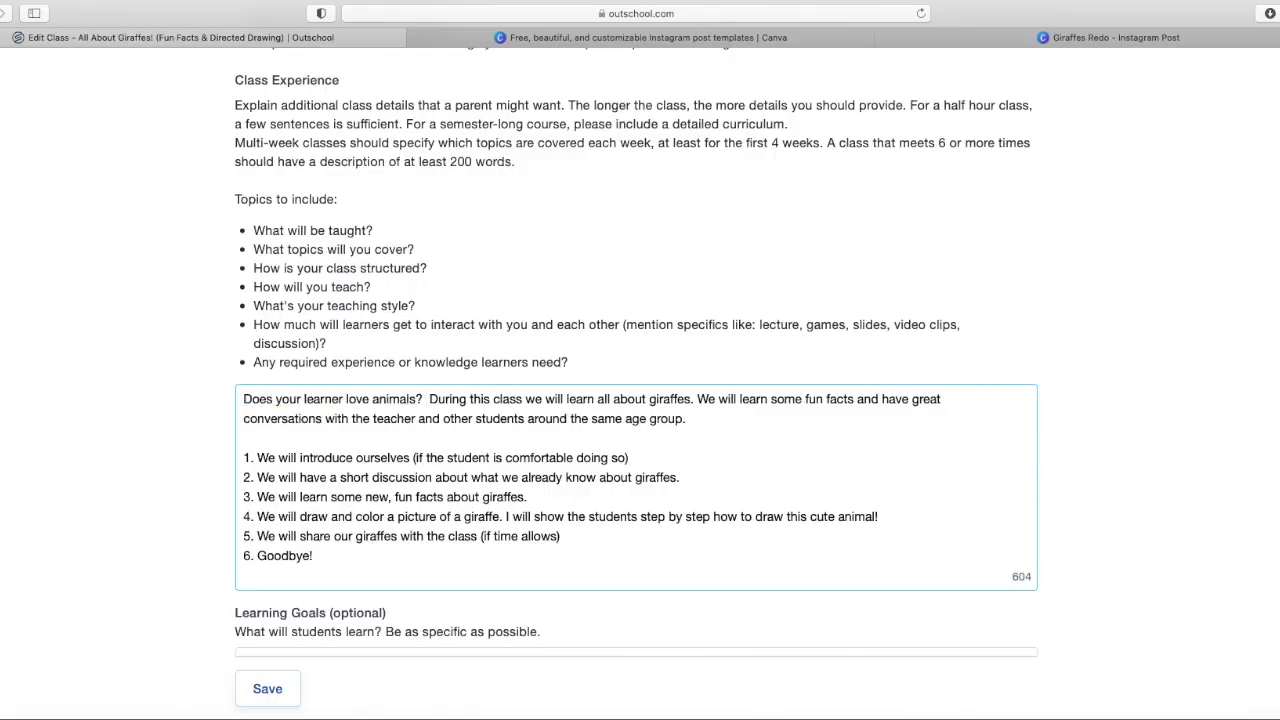
pyautogui.press('Return')
pyautogui.press('Return')
pyautogui.click(307, 438)
pyautogui.write('one-time')
pyautogui.click(724, 438)
pyautogui.write('about these adorable creatures. We will learn about what giraffes look like, where they live (their habitat), their diet, and so much')
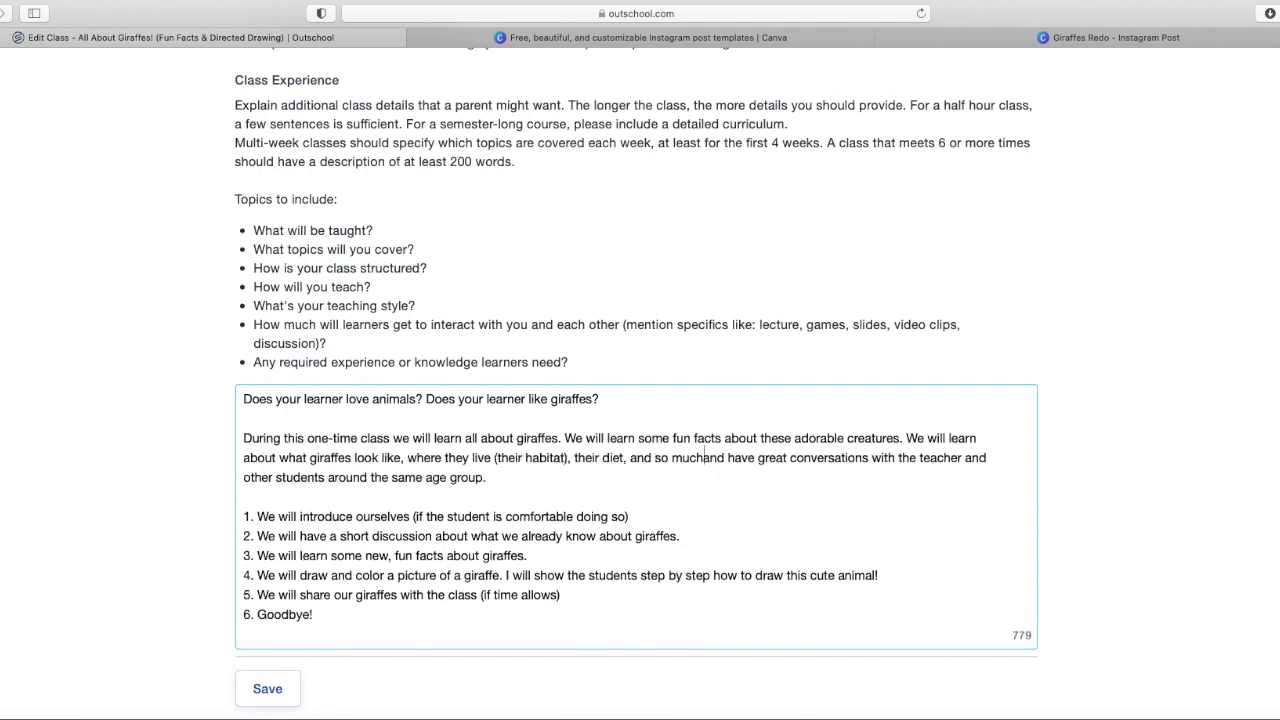
pyautogui.click(703, 457)
pyautogui.write('so much more!! We will')
pyautogui.click(894, 439)
pyautogui.write('and discussions throughout the class')
# Step: Add the fact 'giraffes are the tallest mammals on earth' and reword the fun facts sentence
pyautogui.click(400, 400)
pyautogui.press('Return')
pyautogui.write('Did you know giraffes are the tallest mammals on earth?')
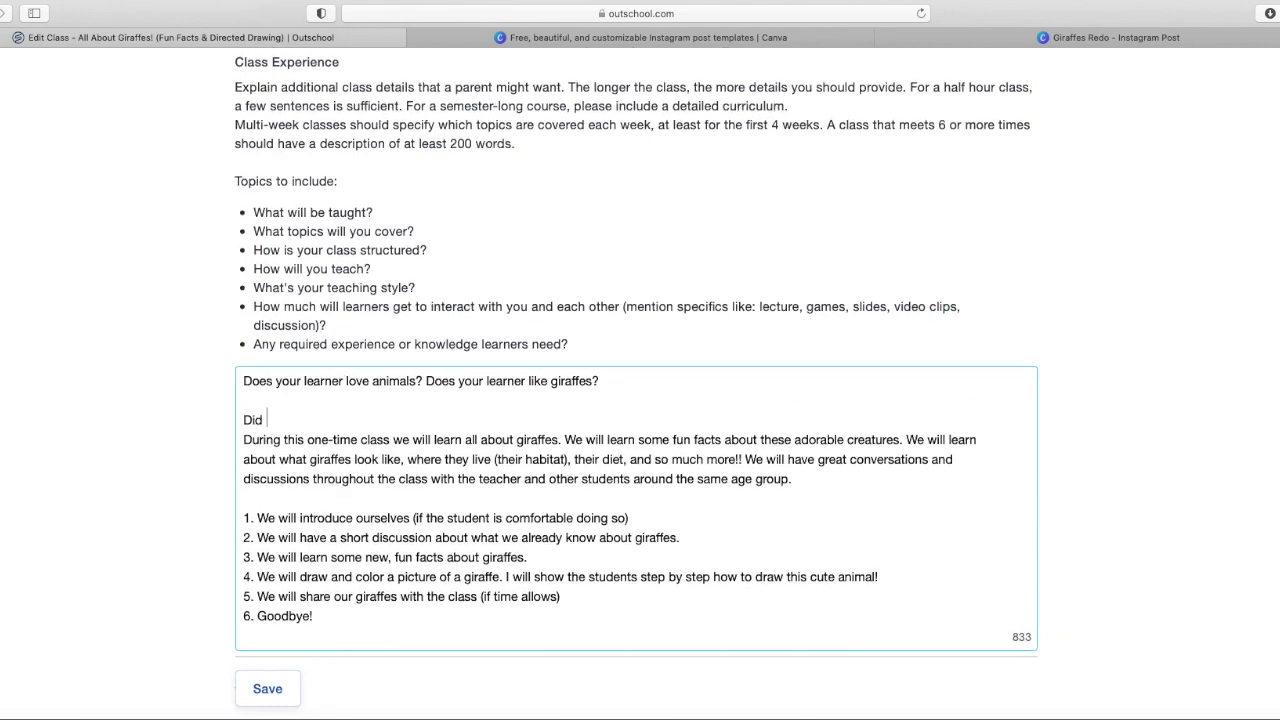
pyautogui.press('Return')
pyautogui.click(565, 459)
pyautogui.write('I hope to teach you learner new information about these beautiful animals.')
pyautogui.moveTo(378, 478); pyautogui.dragTo(556, 478)
pyautogui.press('BackSpace')
pyautogui.doubleClick(991, 459)
pyautogui.write('In this class we')
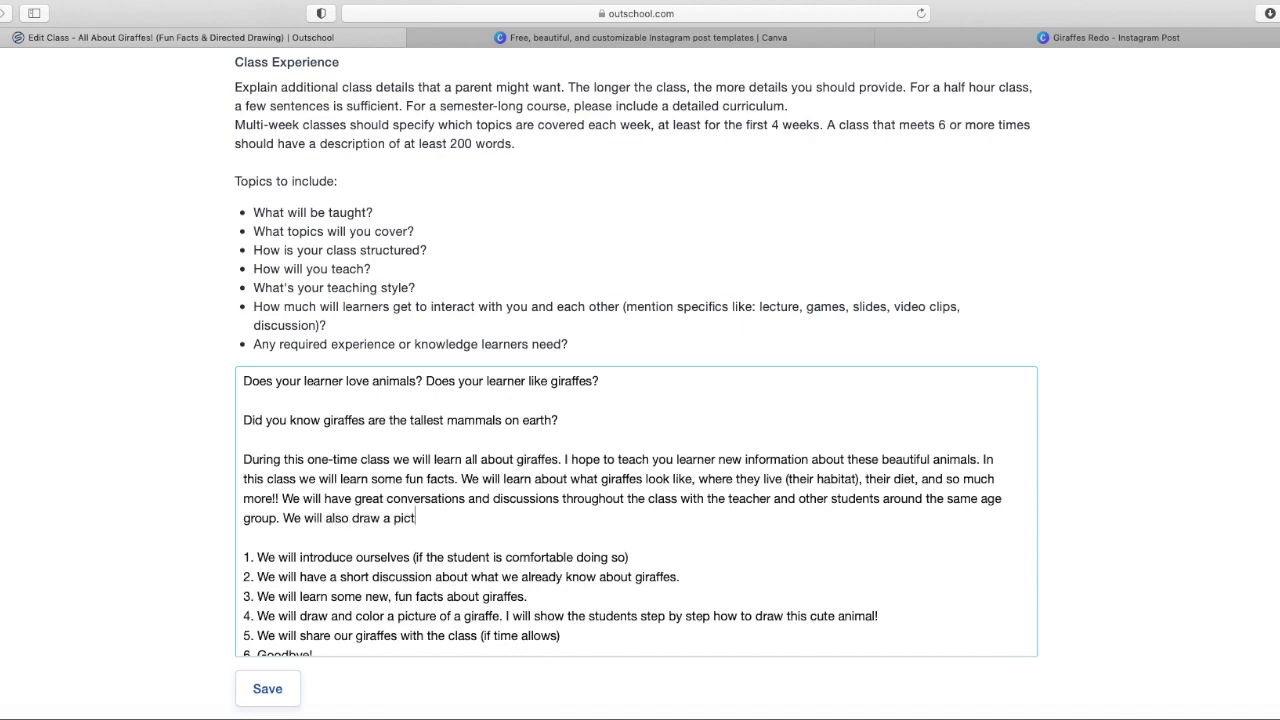
# Step: Lengthen lesson steps 1-4 with class rules, sharing, giraffe topics and a coloring worksheet option
pyautogui.moveTo(413, 557); pyautogui.dragTo(628, 557)
pyautogui.write('and review the class rules. (Rule #1 Be a good listener Rule #2 Raise your hand when you want to share)')
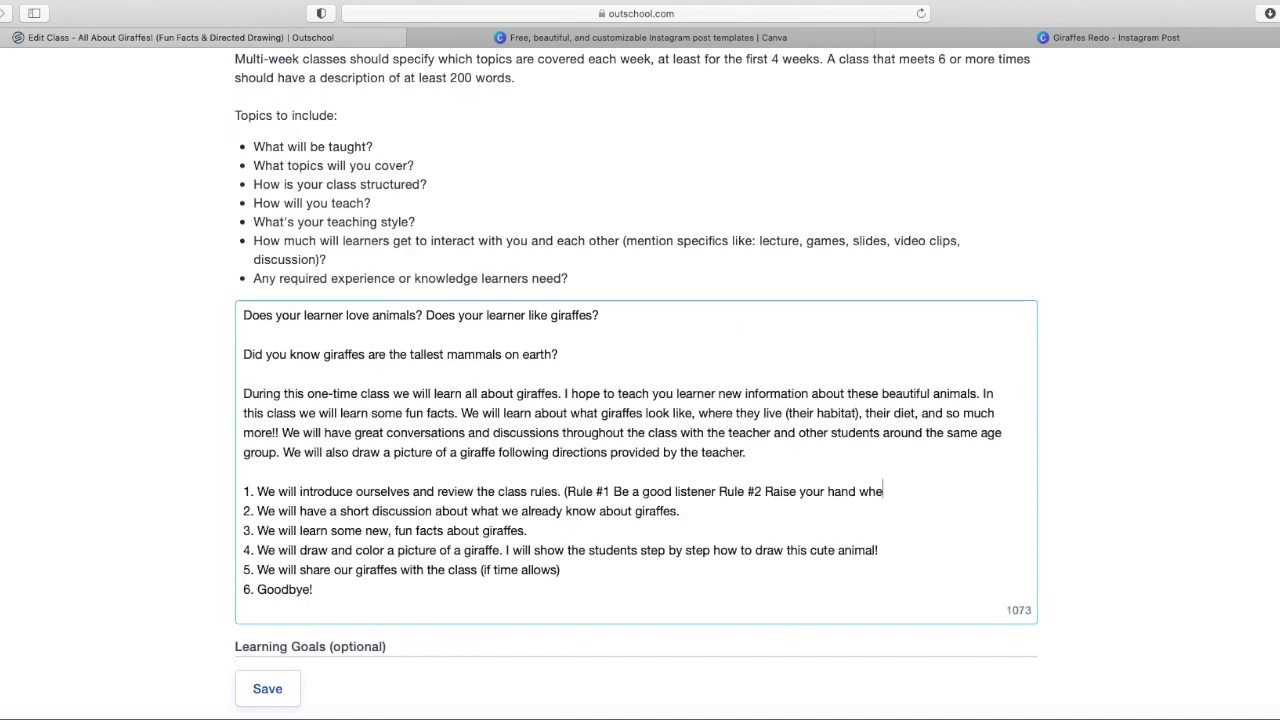
pyautogui.click(679, 511)
pyautogui.write('Students will have the opportunity to express themselves and share with others. I encourage students to participate and express themselves.')
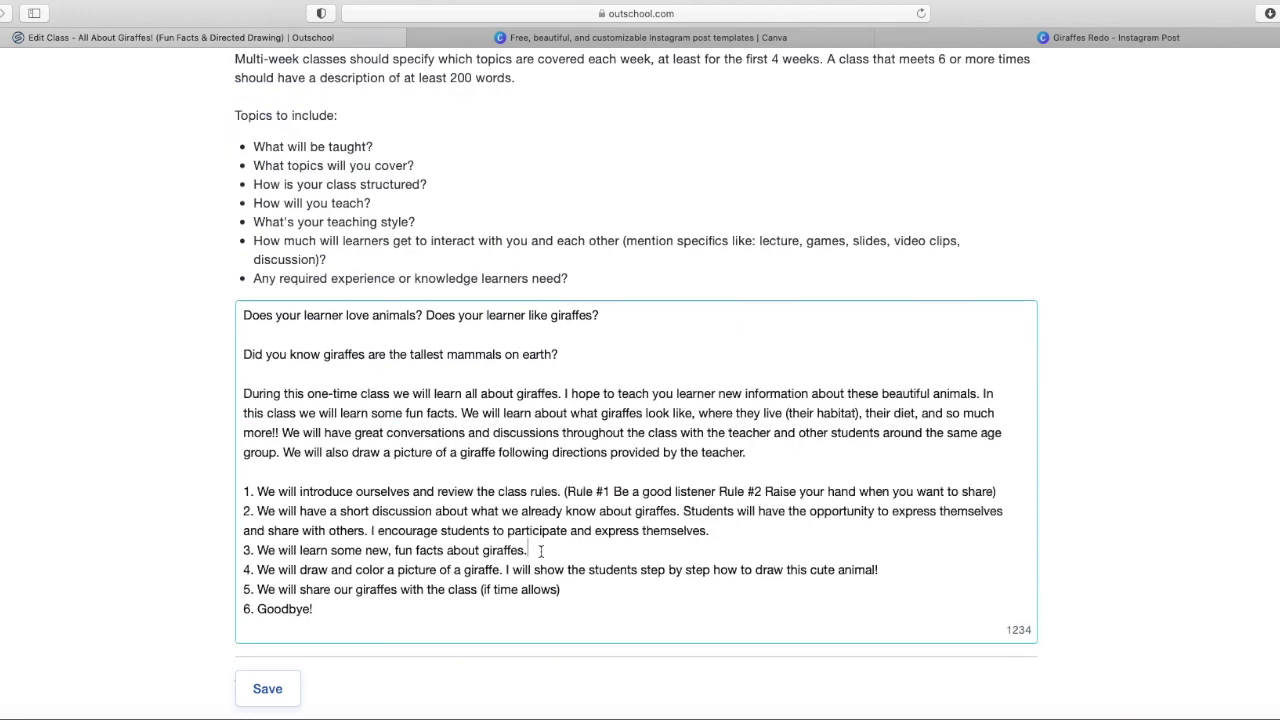
pyautogui.click(527, 550)
pyautogui.write('Students will learn what giraffes look like, where they live, their diet, and other interacting facts about giraffes.')
pyautogui.click(879, 589)
pyautogui.write('If the student does not want to draw I will provide a coloring worksheet for your student to complete instead. (This worksheet is optional)')
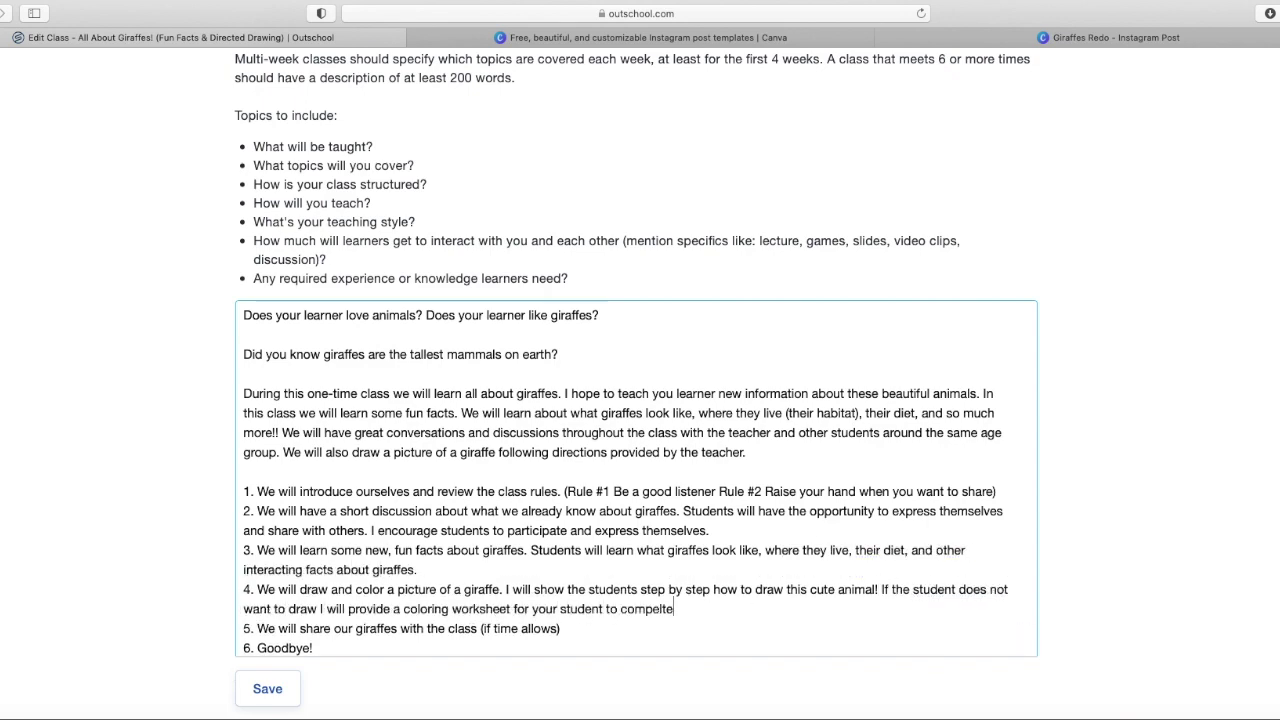
# Step: Finish with sharing drawings and 'We will conclude and say goodbye!', fix 'your learner', start a teacher intro
pyautogui.scroll(-1, 636, 400)
pyautogui.moveTo(356, 560); pyautogui.dragTo(560, 560)
pyautogui.write('drawings with the class.')
pyautogui.moveTo(257, 580); pyautogui.dragTo(312, 580)
pyautogui.write('We will conclude and say goodbye!')
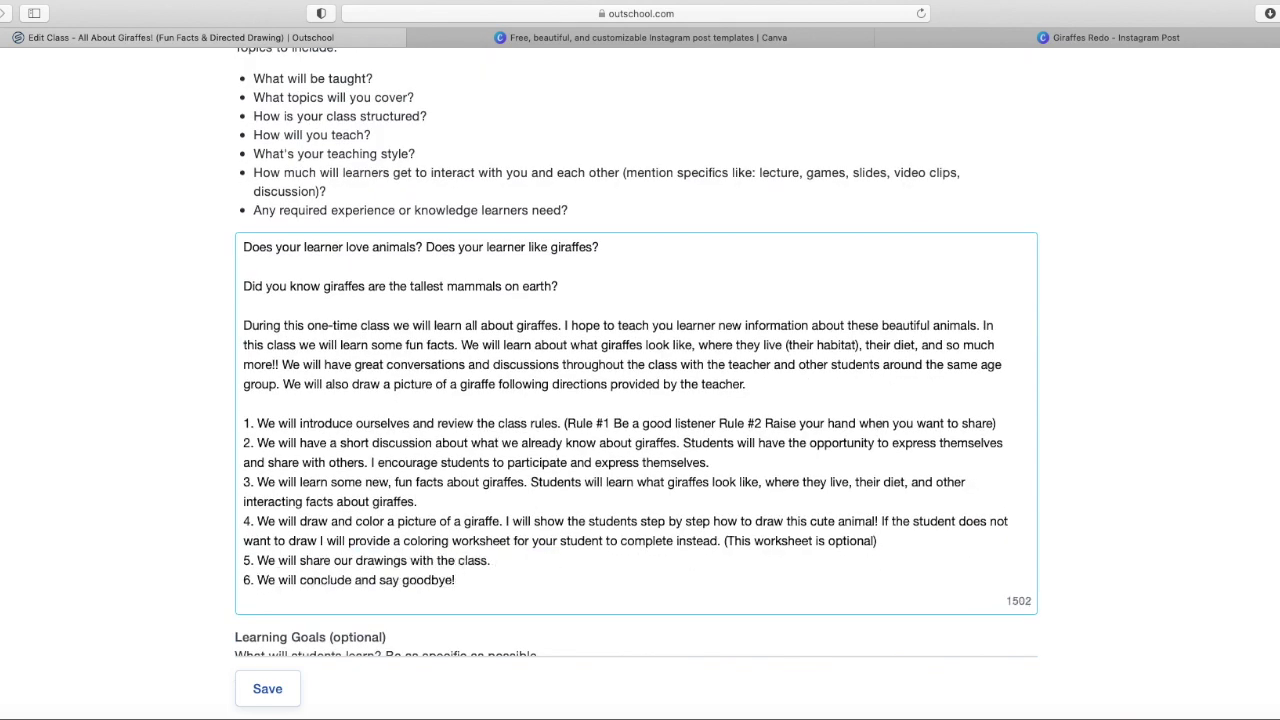
pyautogui.click(677, 325)
pyautogui.write('r')
pyautogui.press('Return')
pyautogui.press('Return')
pyautogui.write('I am a very energetic teacher! I am')
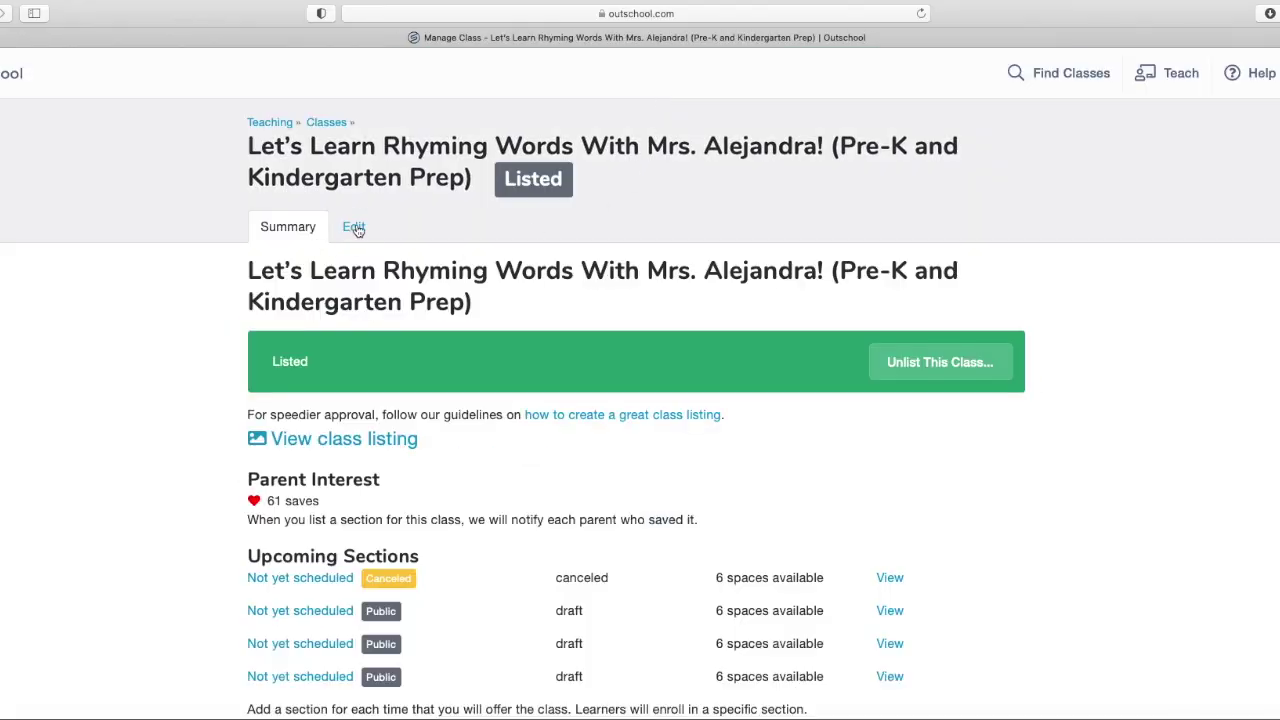
# Step: Reword the rhyming summary to mention rhyming pairs, fun CVC words and phonological awareness
pyautogui.click(354, 227)
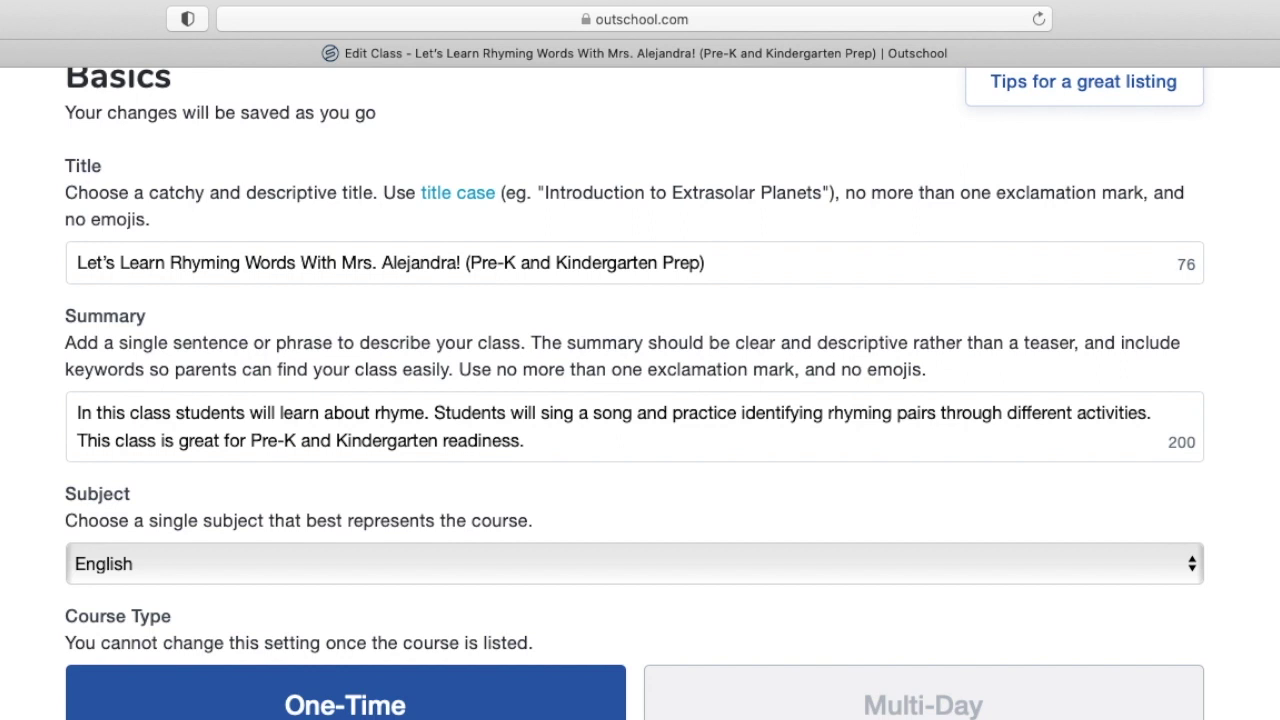
pyautogui.click(426, 412)
pyautogui.press('BackSpace')
pyautogui.write('ing pairs')
pyautogui.doubleClick(966, 414)
pyautogui.write('words')
pyautogui.doubleClick(1070, 389)
pyautogui.write('fun')
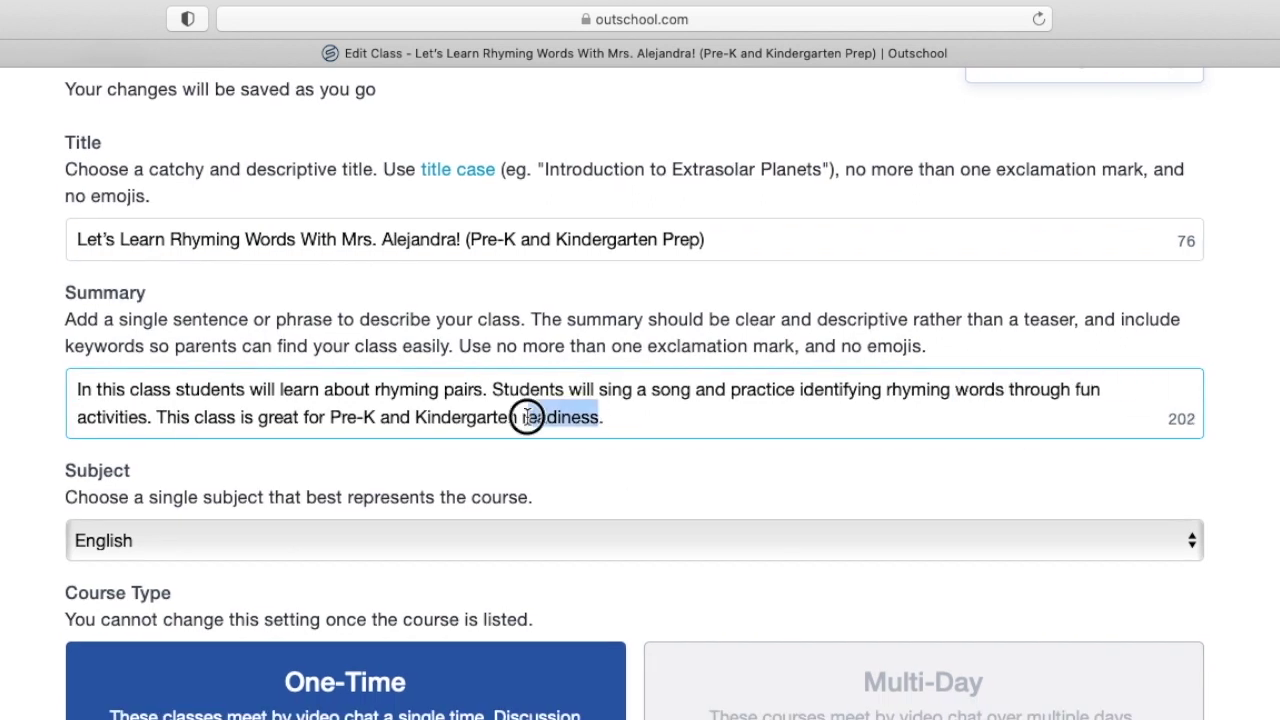
pyautogui.write('CVC')
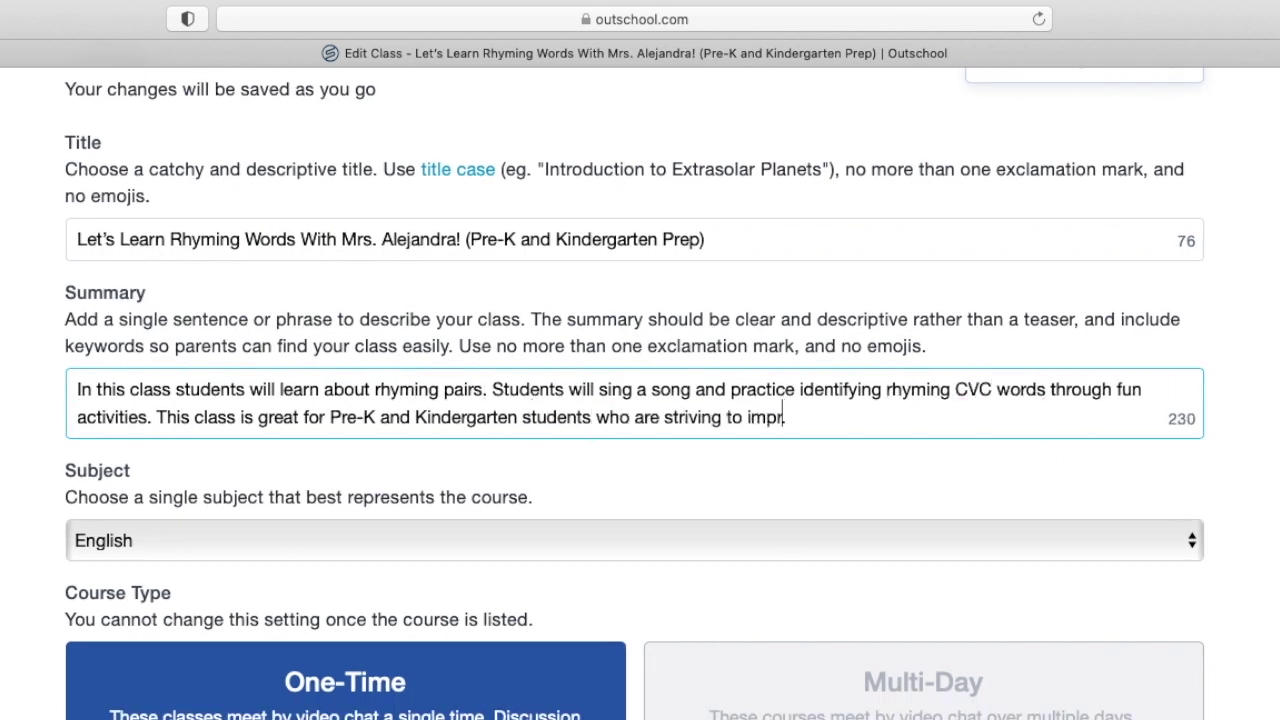
pyautogui.write('phonological awareness.')
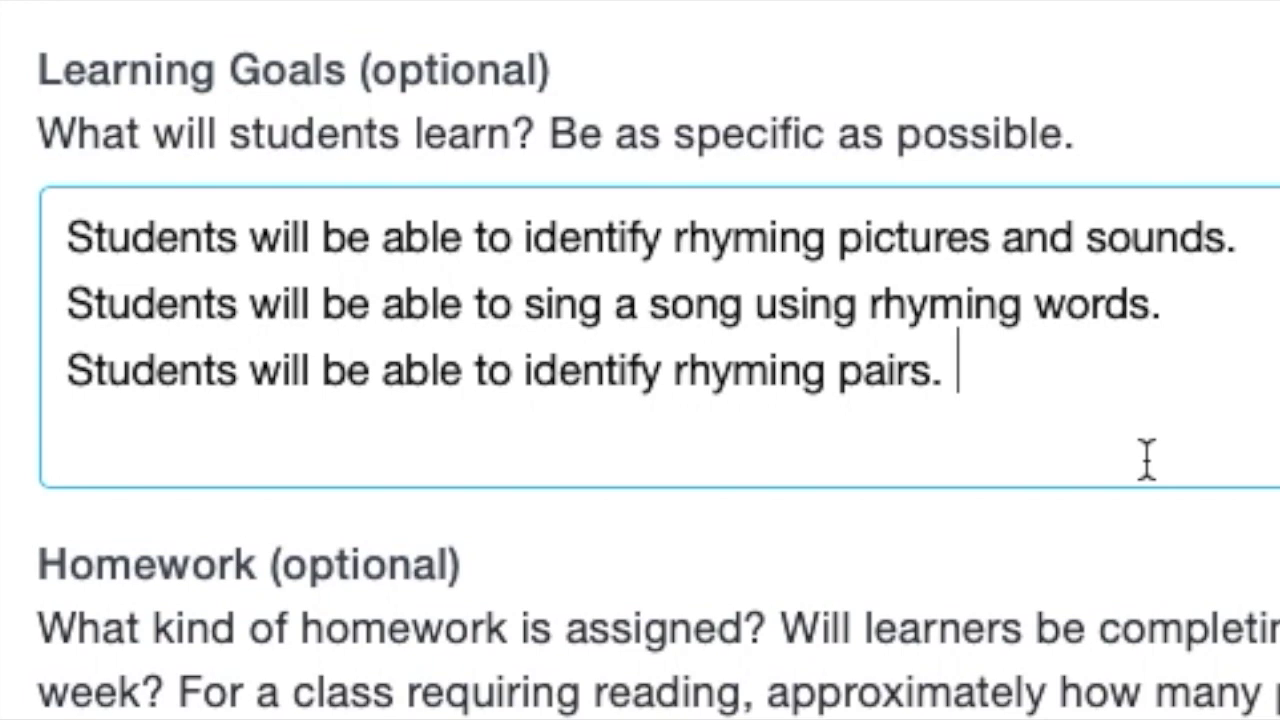
# Step: Scroll down the rhyming class's edit form toward the View class listing link
pyautogui.scroll(-12, 1147, 460)
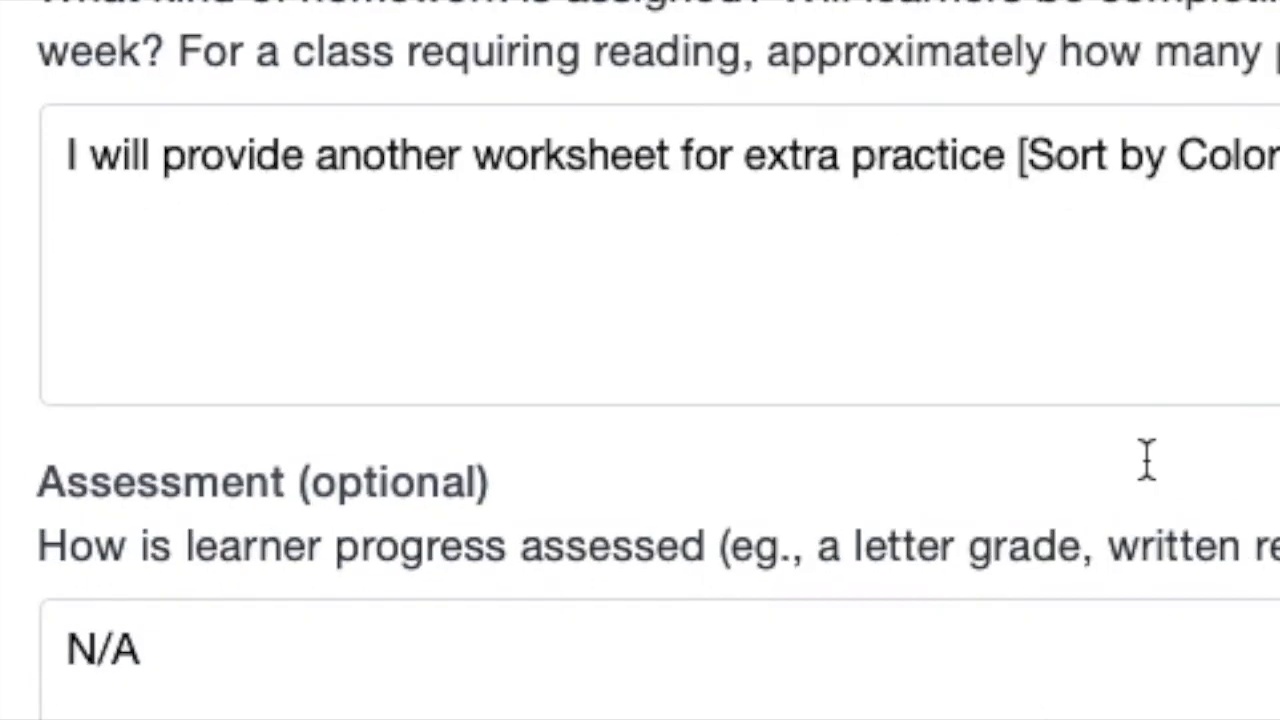
pyautogui.scroll(-10, 1147, 460)
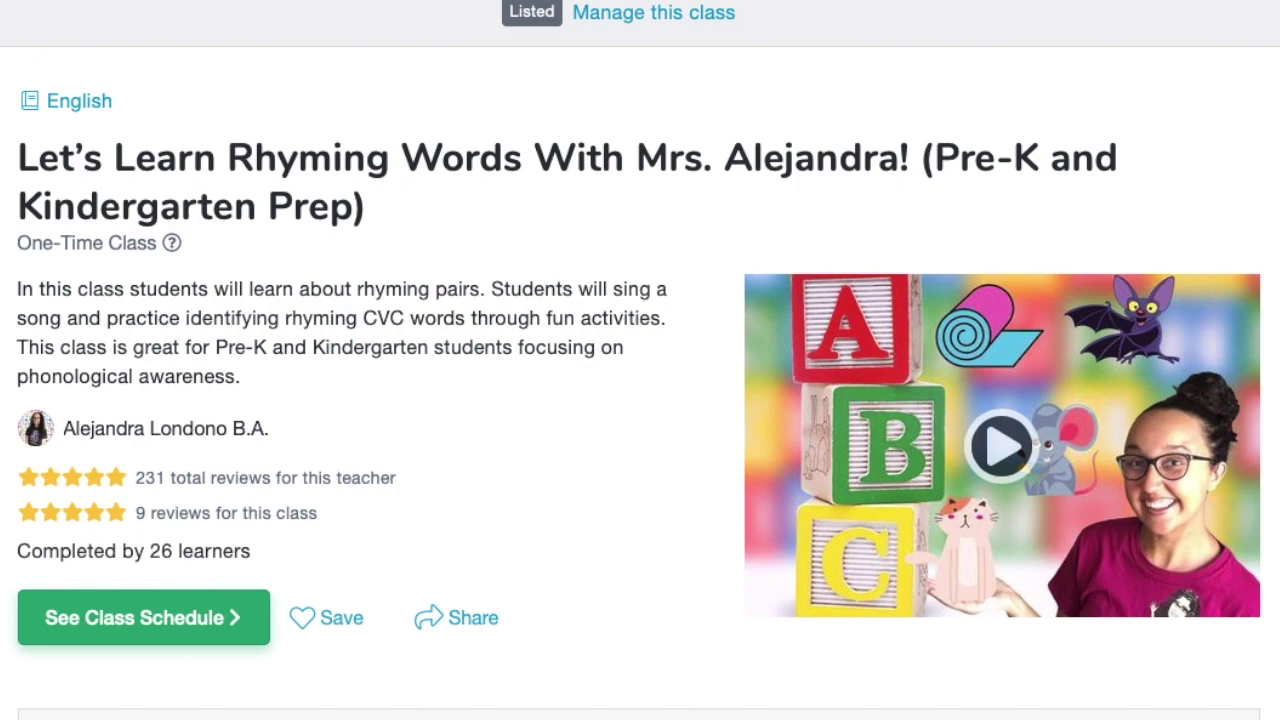
# Step: Scroll down the rhyming listing to the suggested-next-class card
pyautogui.scroll(-15, 640, 360)
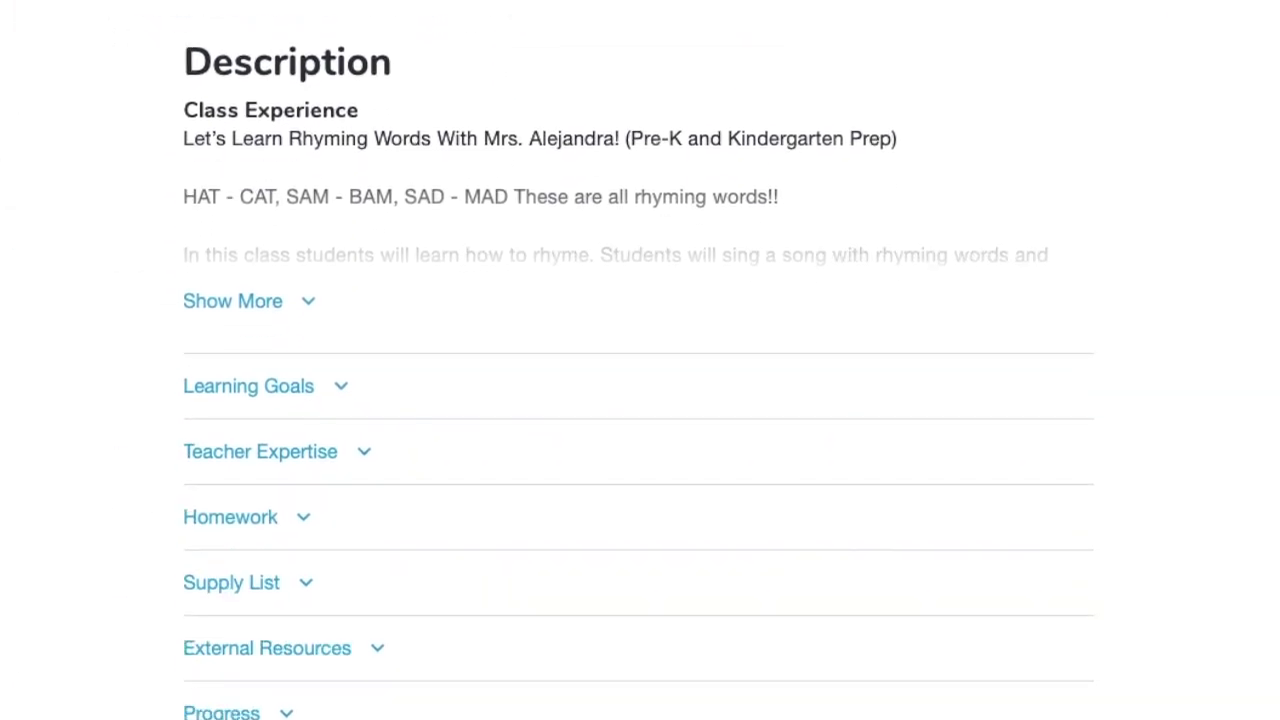
pyautogui.scroll(-8, 640, 360)
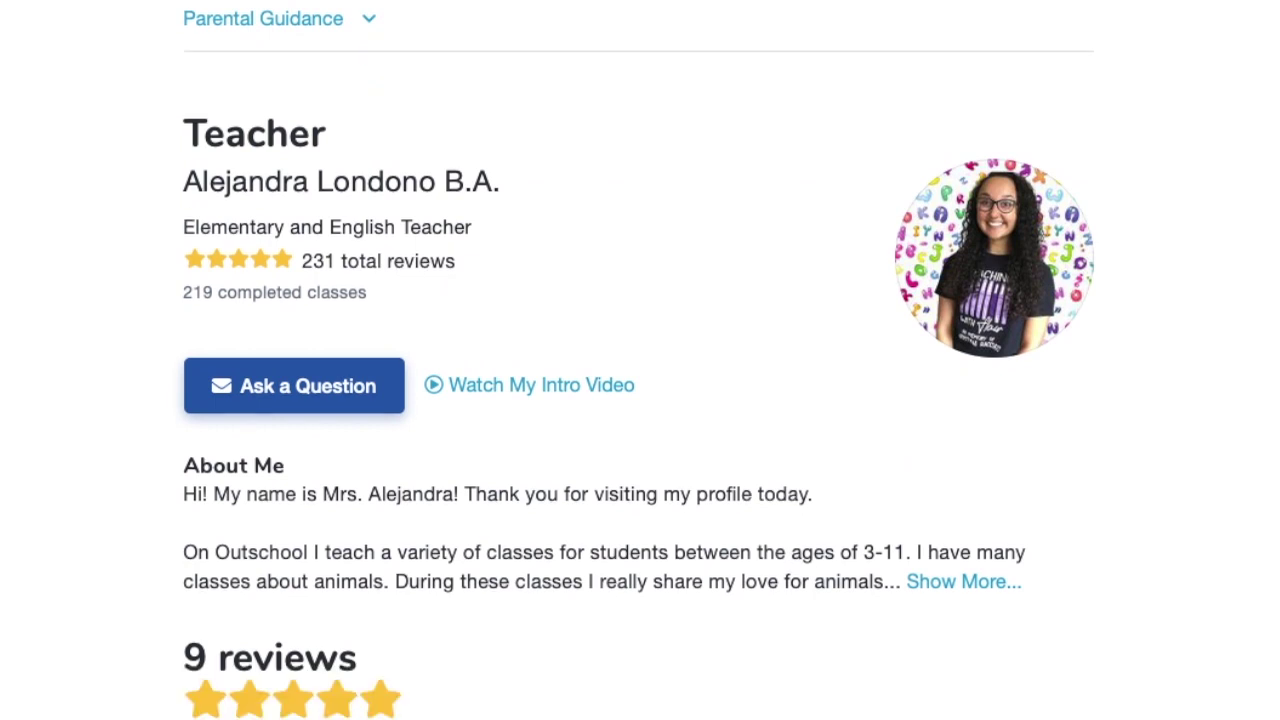
pyautogui.scroll(-9, 640, 360)
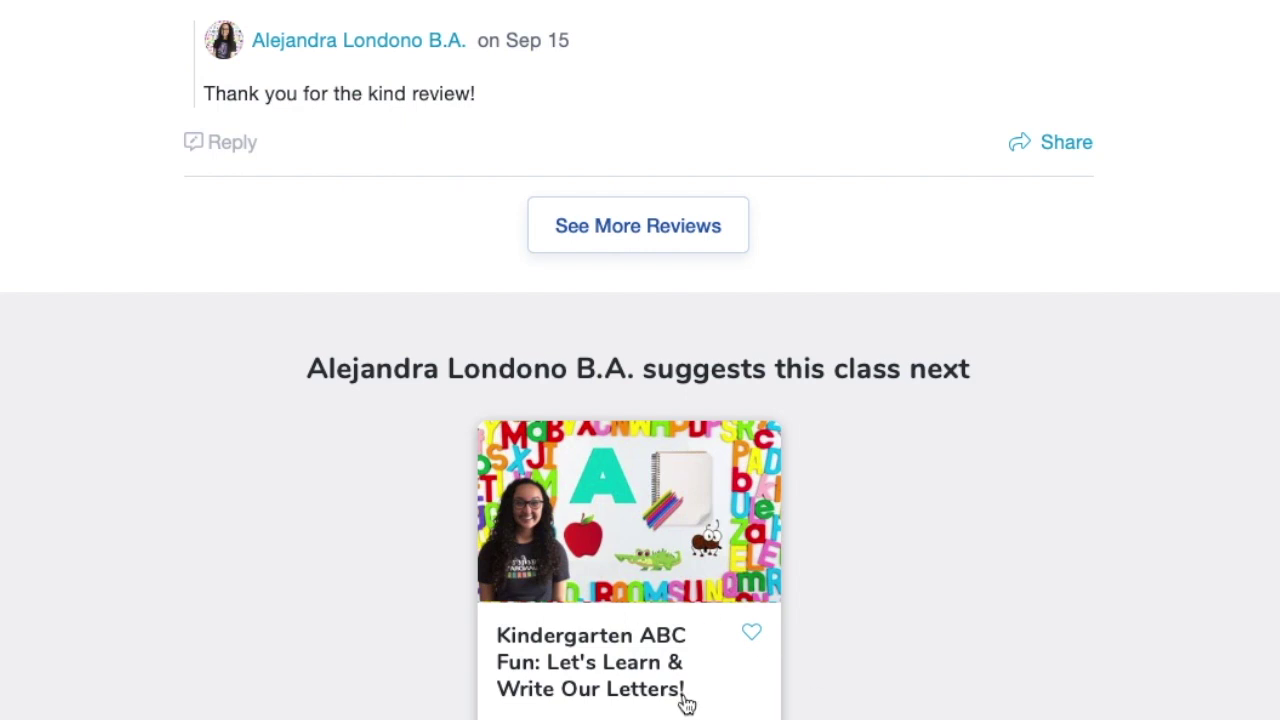
pyautogui.scroll(-5, 910, 640)
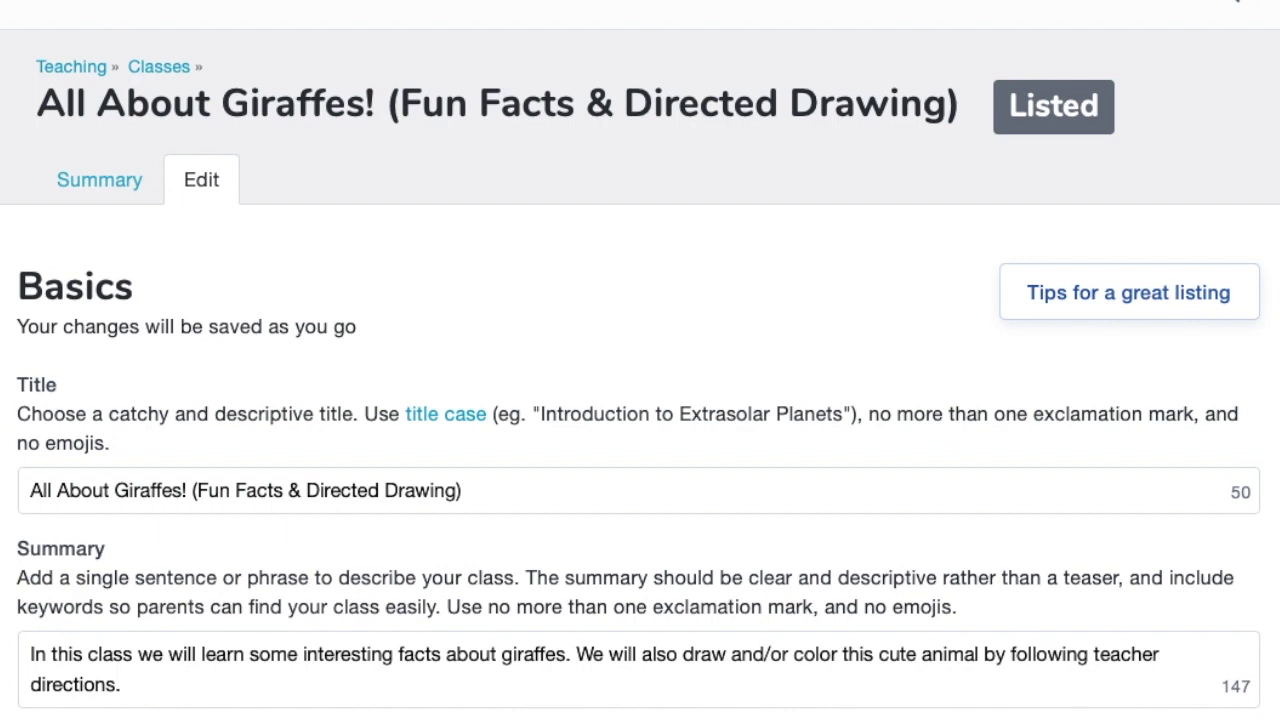
# Step: Choose All About Animals! (Fun Facts & Directed Drawing) in the Next Class dropdown
pyautogui.scroll(-20, 640, 360)
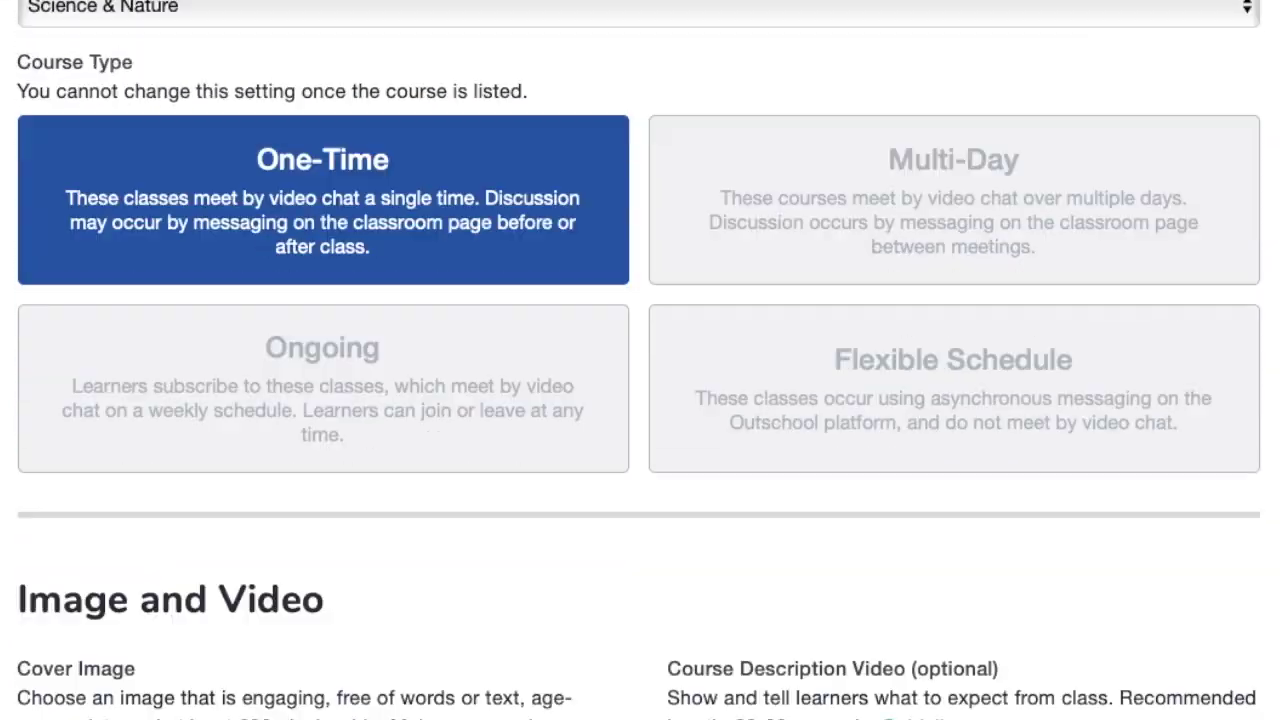
pyautogui.scroll(-20, 276, 343)
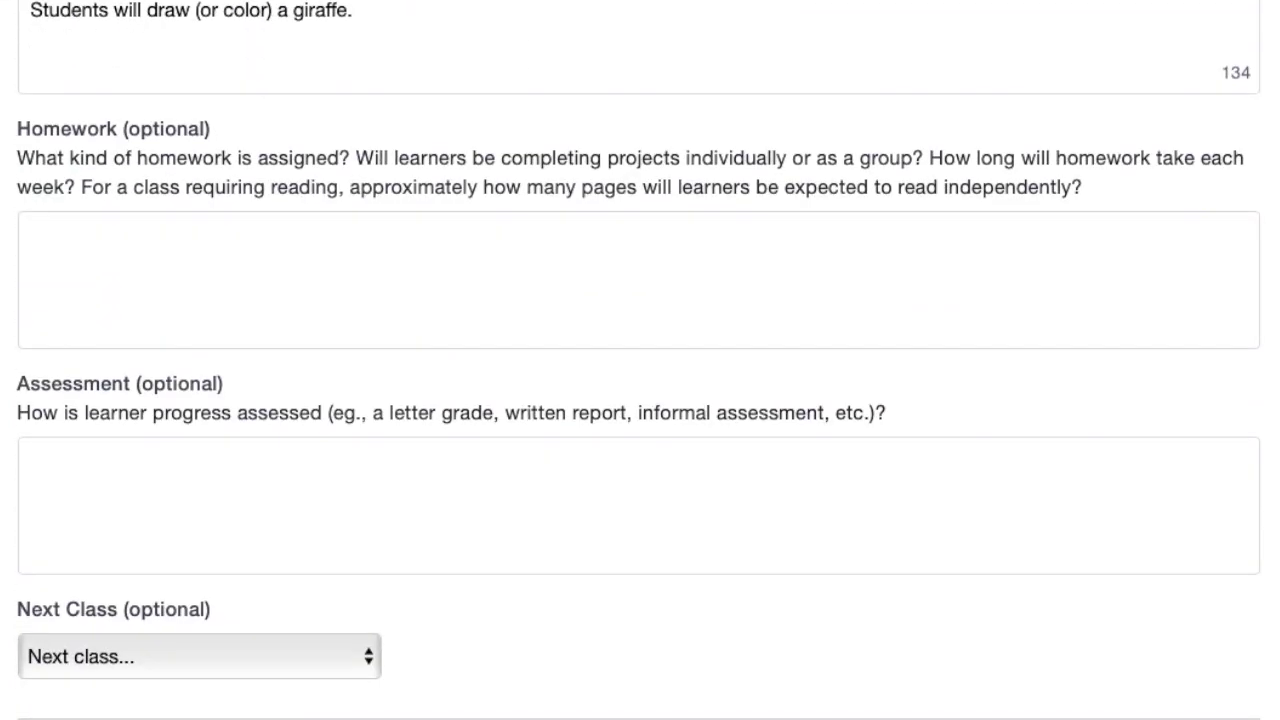
pyautogui.click(277, 381)
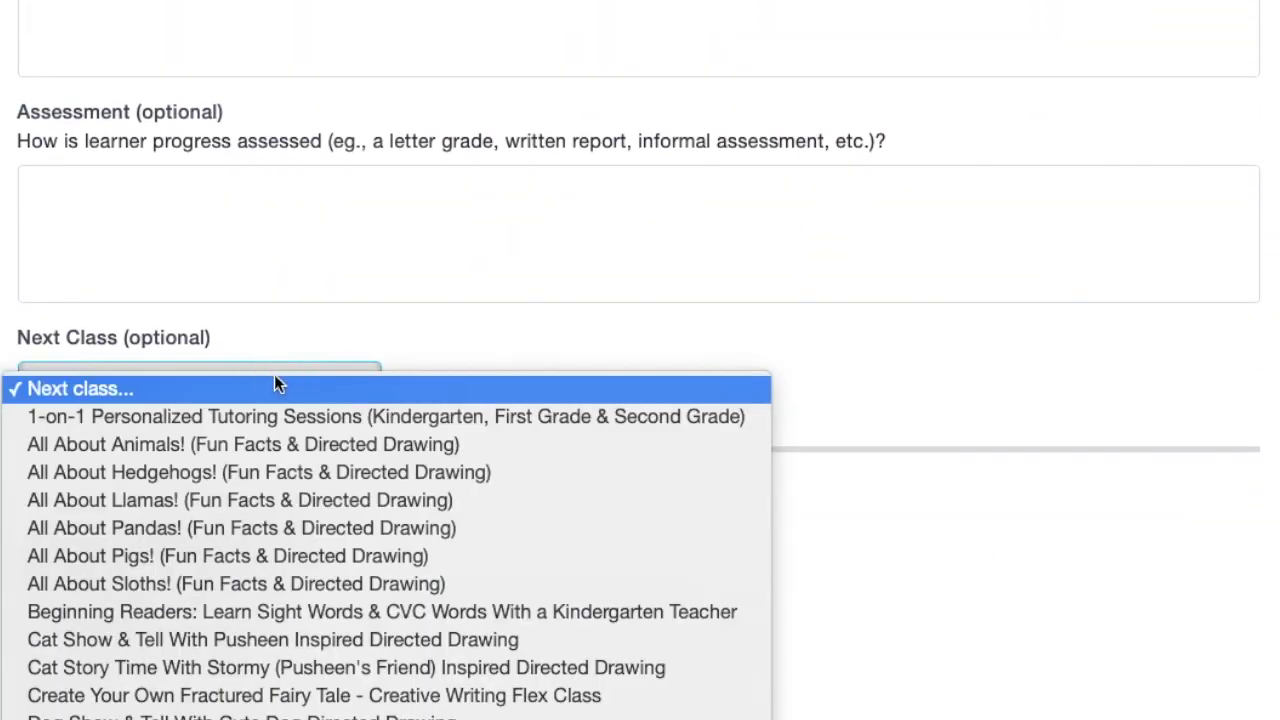
pyautogui.click(268, 450)
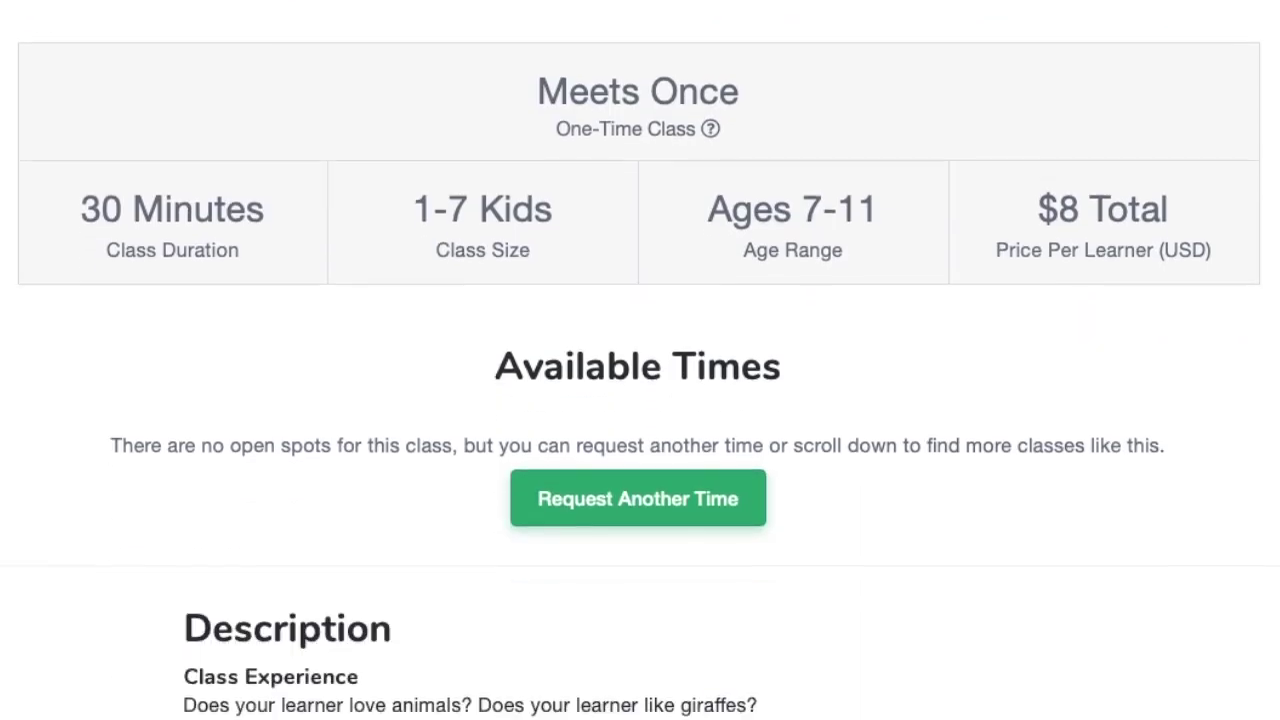
pyautogui.scroll(-6, 640, 360)
pyautogui.scroll(-15, 640, 360)
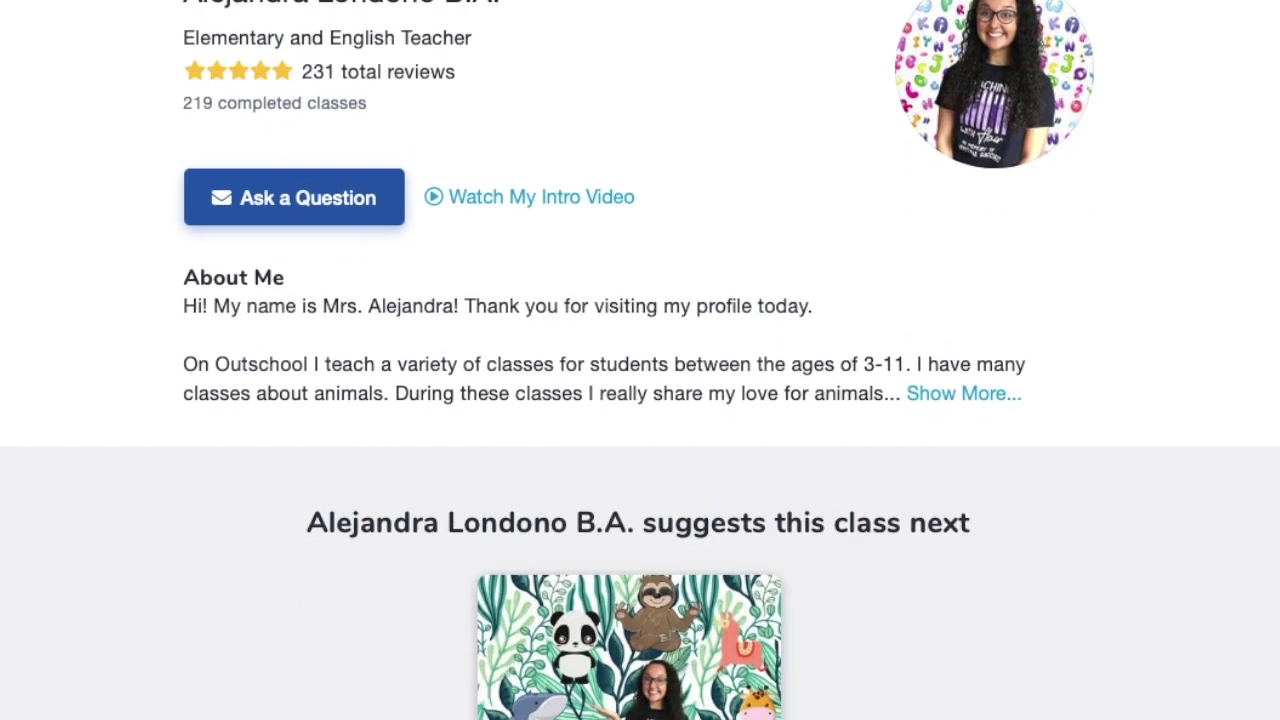
pyautogui.scroll(-2, 481, 613)
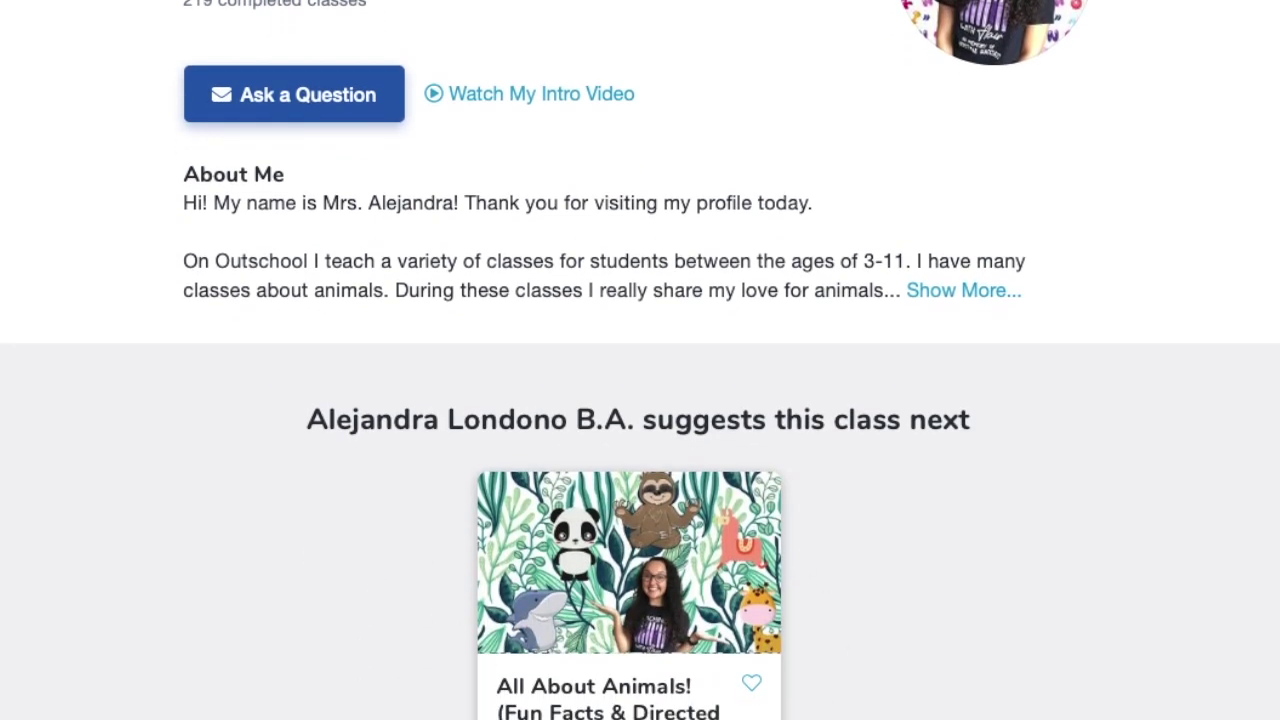